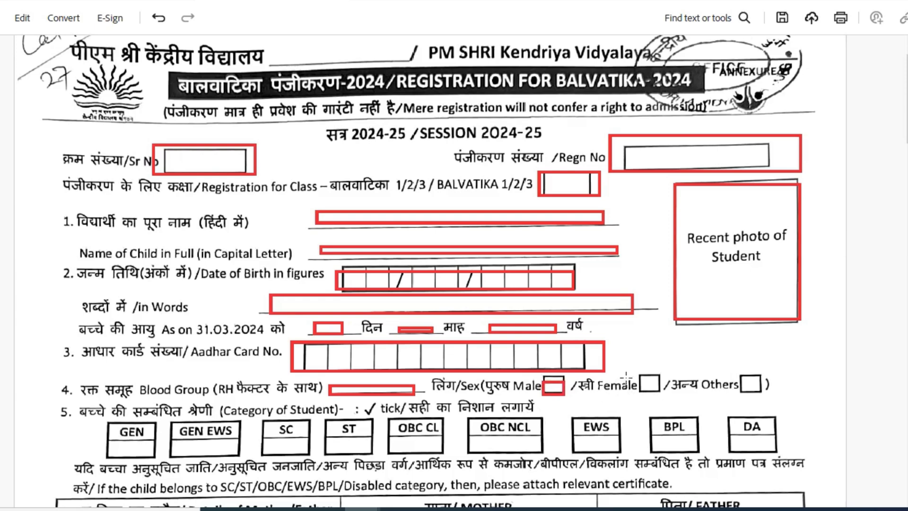
# Step: Outline the Female and Others sex boxes and the nine student category boxes from GEN to DA with red rectangles
pyautogui.moveTo(632, 377); pyautogui.dragTo(685, 393)
pyautogui.moveTo(735, 373); pyautogui.dragTo(779, 393)
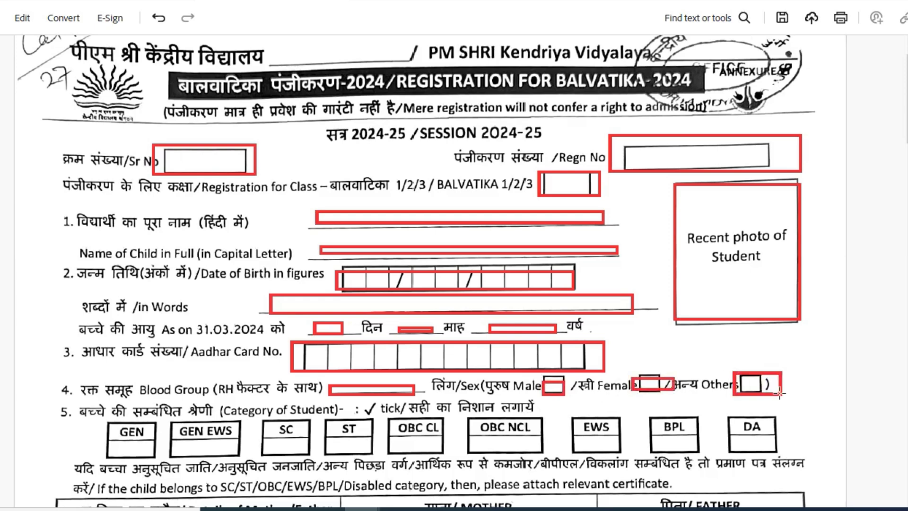
pyautogui.scroll(-3, 180, 406)
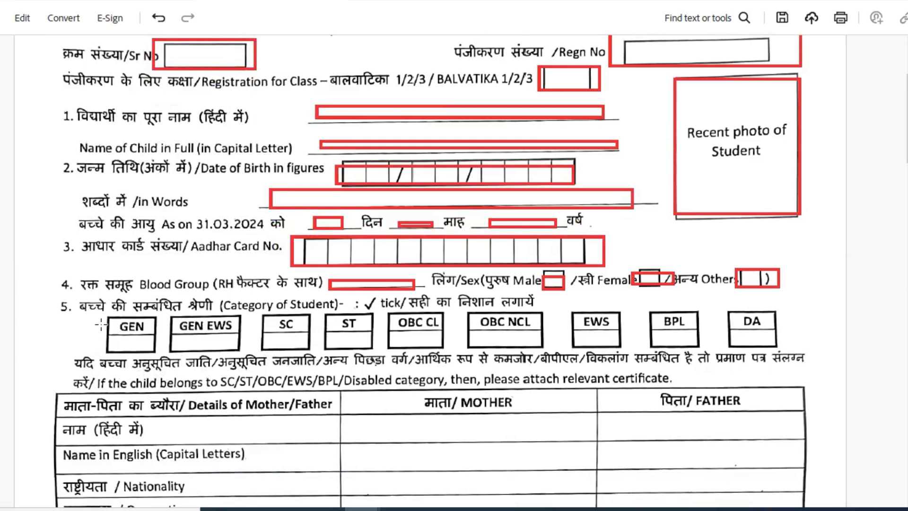
pyautogui.moveTo(94, 314)
pyautogui.mouseDown()
pyautogui.moveTo(156, 353)
pyautogui.moveTo(178, 336)
pyautogui.moveTo(320, 348)
pyautogui.mouseUp()
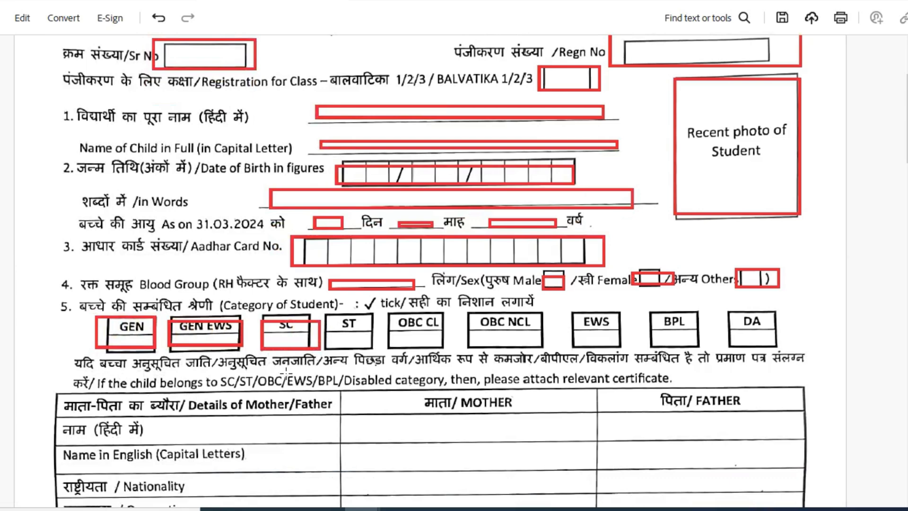
pyautogui.moveTo(341, 321); pyautogui.dragTo(539, 341)
pyautogui.moveTo(573, 314)
pyautogui.mouseDown()
pyautogui.moveTo(606, 341)
pyautogui.moveTo(707, 329)
pyautogui.moveTo(787, 339)
pyautogui.mouseUp()
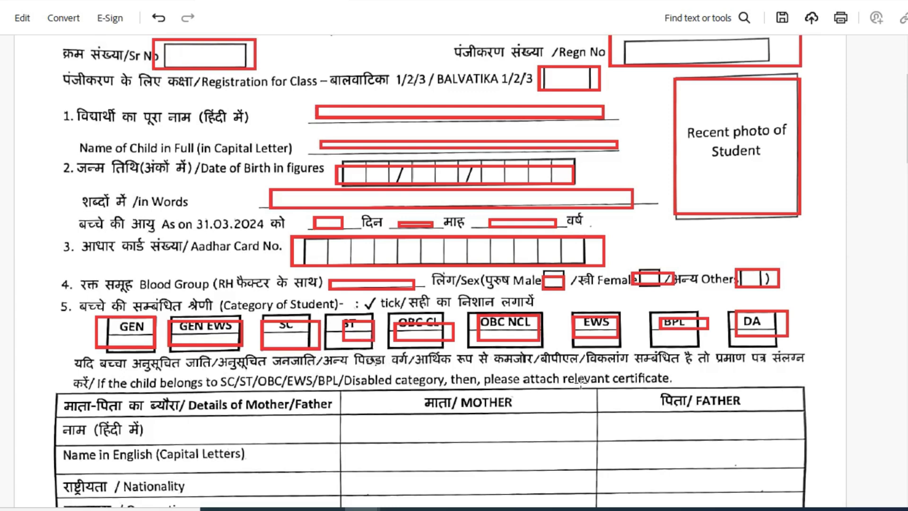
# Step: Mark the mother's and father's cells in the Hindi name and English name rows with red rectangles
pyautogui.scroll(-5, 579, 385)
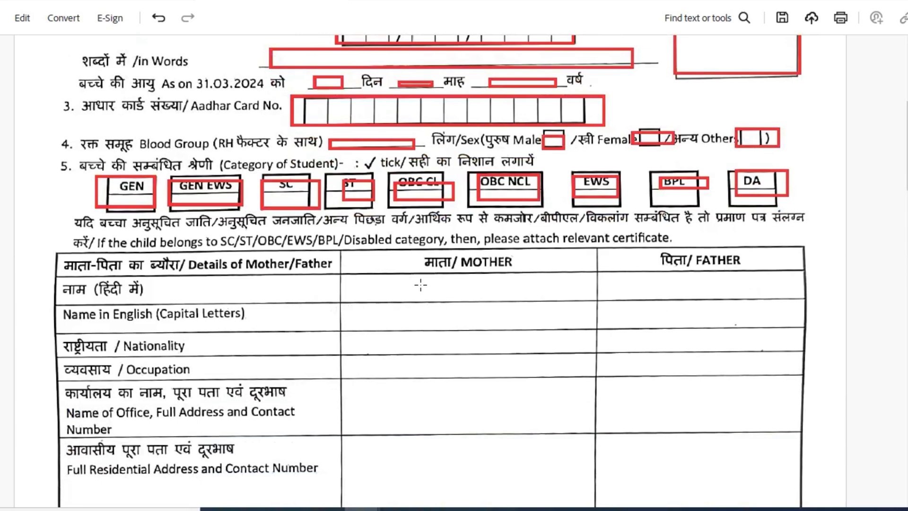
pyautogui.moveTo(423, 286); pyautogui.dragTo(524, 297)
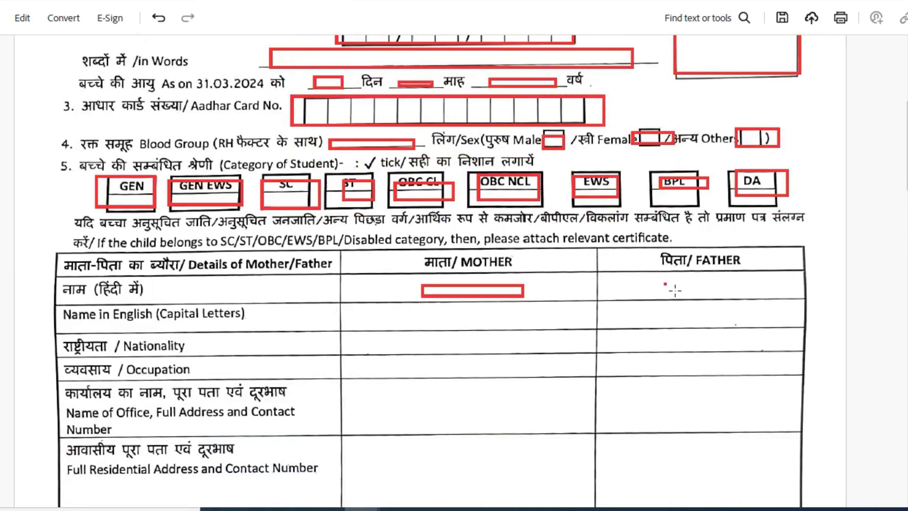
pyautogui.moveTo(664, 282)
pyautogui.mouseDown()
pyautogui.moveTo(743, 296)
pyautogui.moveTo(749, 285)
pyautogui.mouseUp()
pyautogui.moveTo(415, 310); pyautogui.dragTo(536, 327)
pyautogui.moveTo(652, 308); pyautogui.dragTo(764, 323)
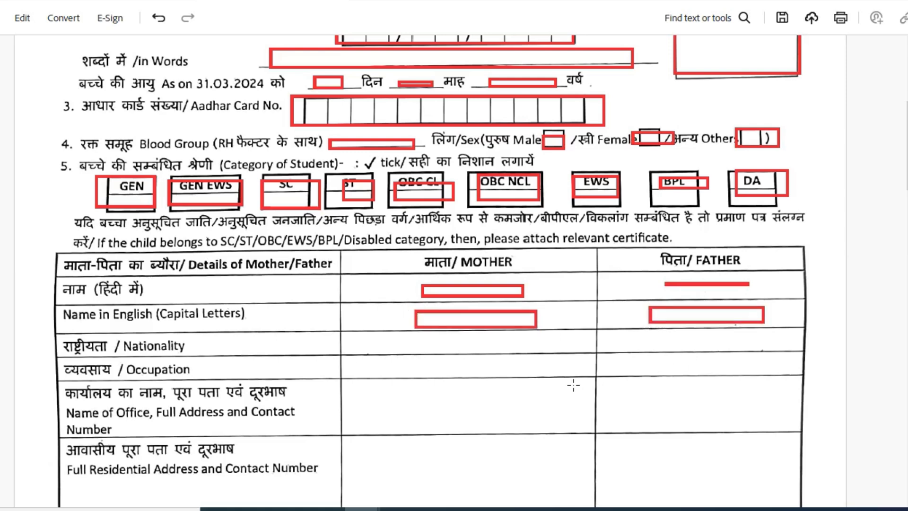
# Step: Mark the mother's and father's cells in the Nationality and Occupation rows with red rectangles
pyautogui.moveTo(415, 340); pyautogui.dragTo(488, 348)
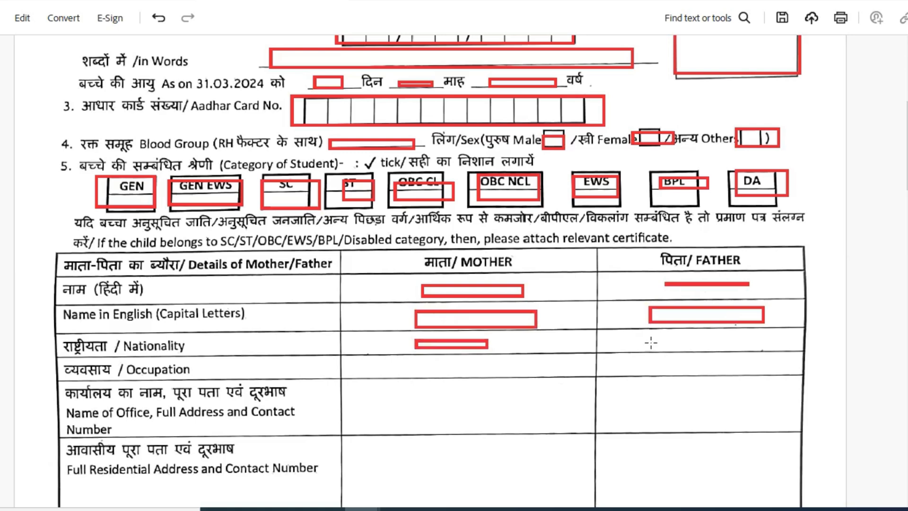
pyautogui.moveTo(662, 336); pyautogui.dragTo(751, 342)
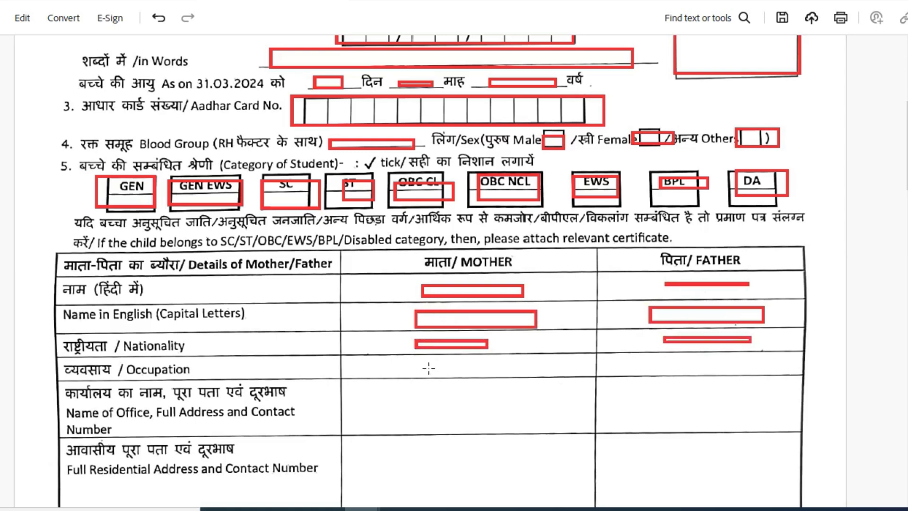
pyautogui.moveTo(429, 367); pyautogui.dragTo(489, 376)
pyautogui.moveTo(662, 363); pyautogui.dragTo(750, 371)
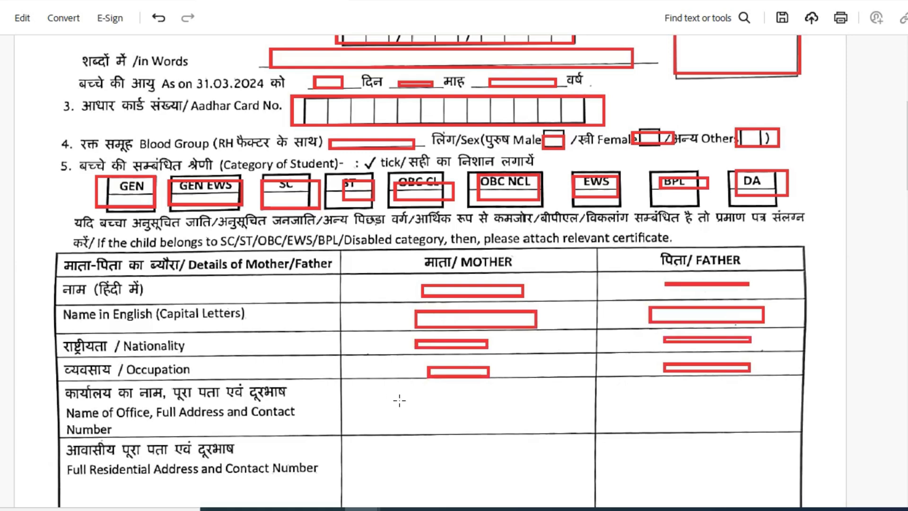
# Step: Draw red rectangles in the mother's and father's cells for the office details and the full residential address
pyautogui.moveTo(392, 395); pyautogui.dragTo(565, 424)
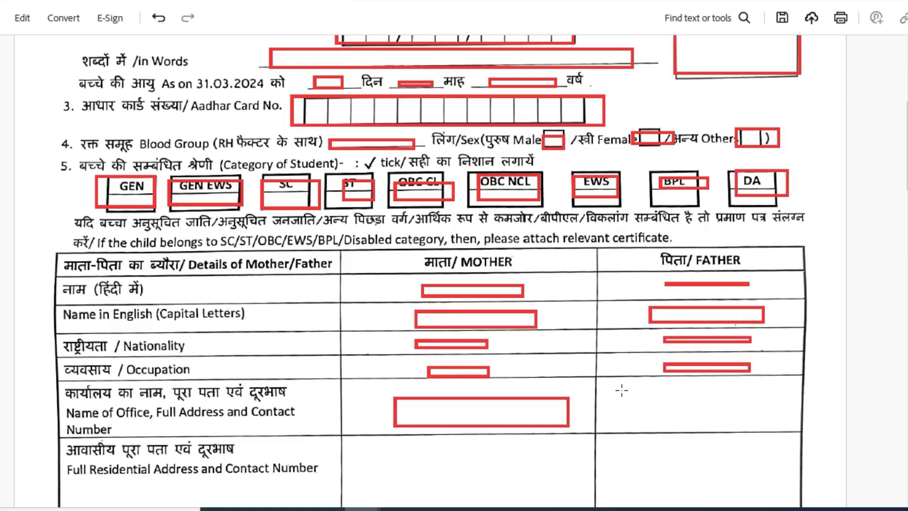
pyautogui.moveTo(622, 390); pyautogui.dragTo(777, 429)
pyautogui.scroll(-3, 391, 342)
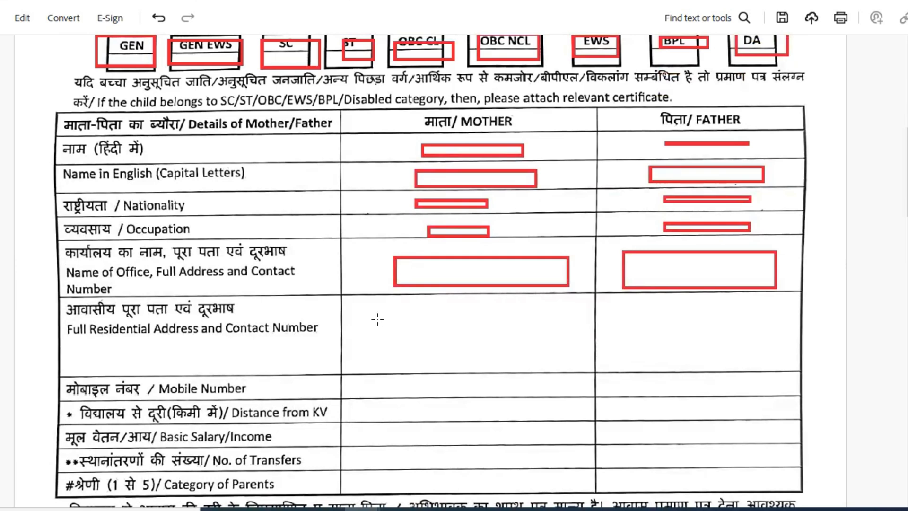
pyautogui.moveTo(373, 307); pyautogui.dragTo(553, 362)
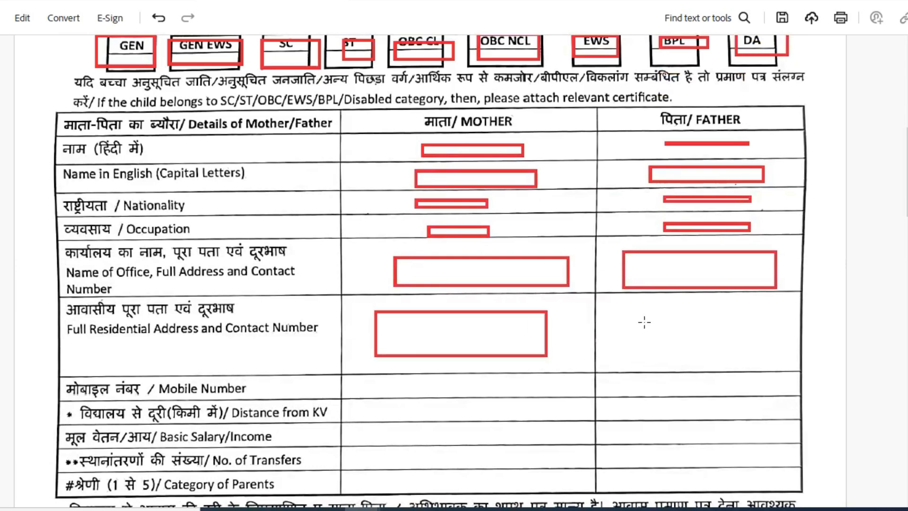
pyautogui.moveTo(635, 308); pyautogui.dragTo(776, 346)
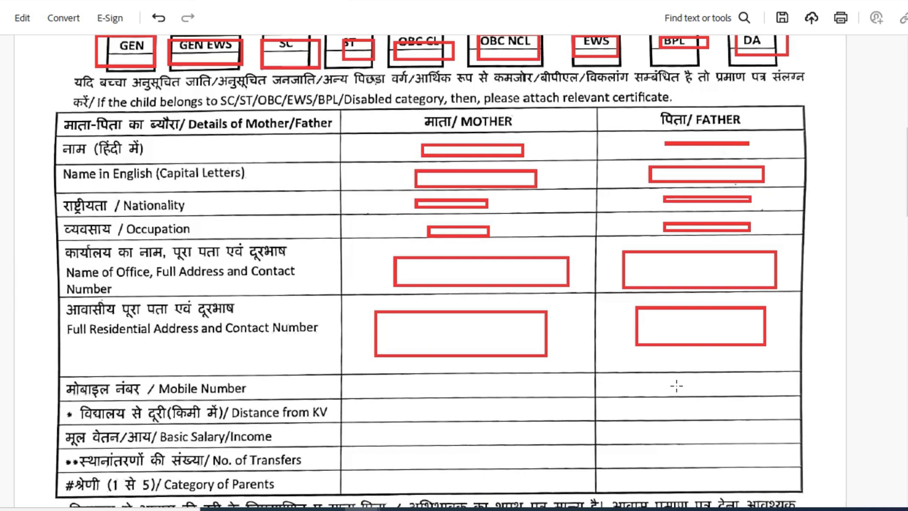
# Step: Mark both parents' cells in the Mobile Number, Distance from KV and Basic Salary/Income rows with red rectangles
pyautogui.moveTo(402, 380); pyautogui.dragTo(510, 391)
pyautogui.moveTo(637, 374); pyautogui.dragTo(781, 384)
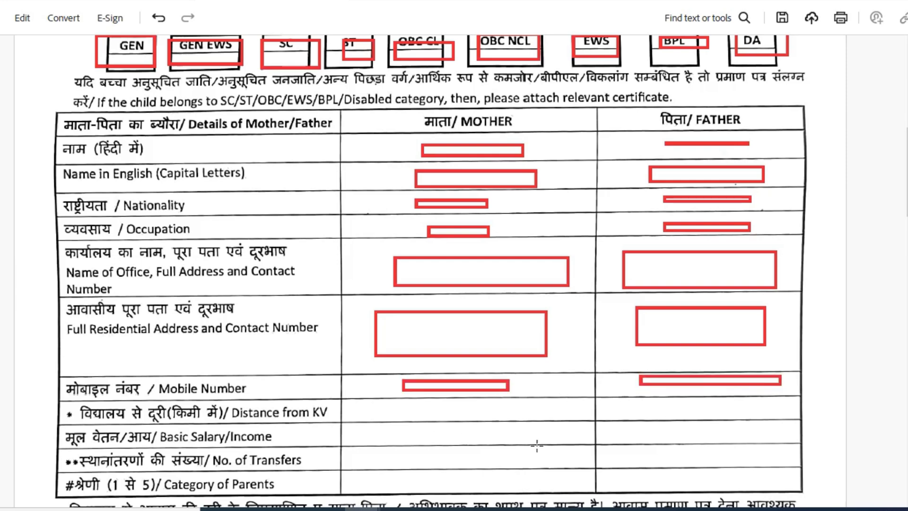
pyautogui.moveTo(401, 403); pyautogui.dragTo(546, 419)
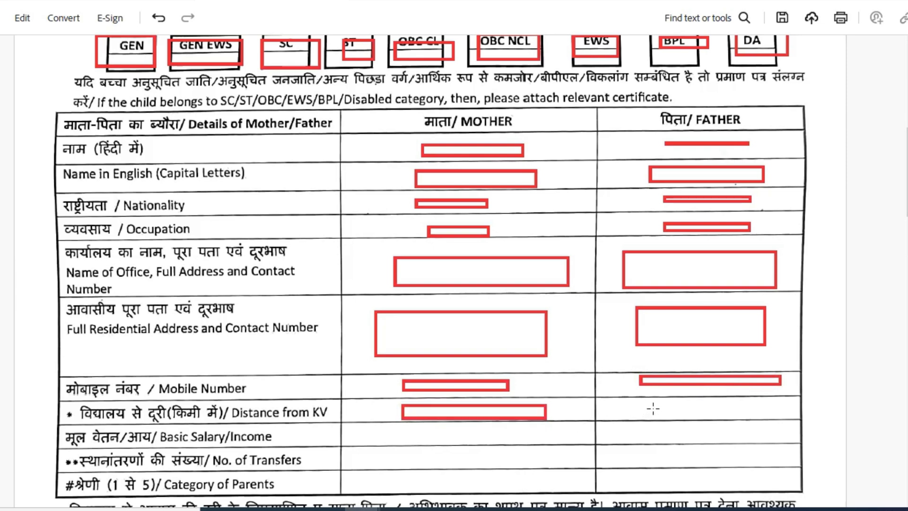
pyautogui.moveTo(641, 402); pyautogui.dragTo(771, 416)
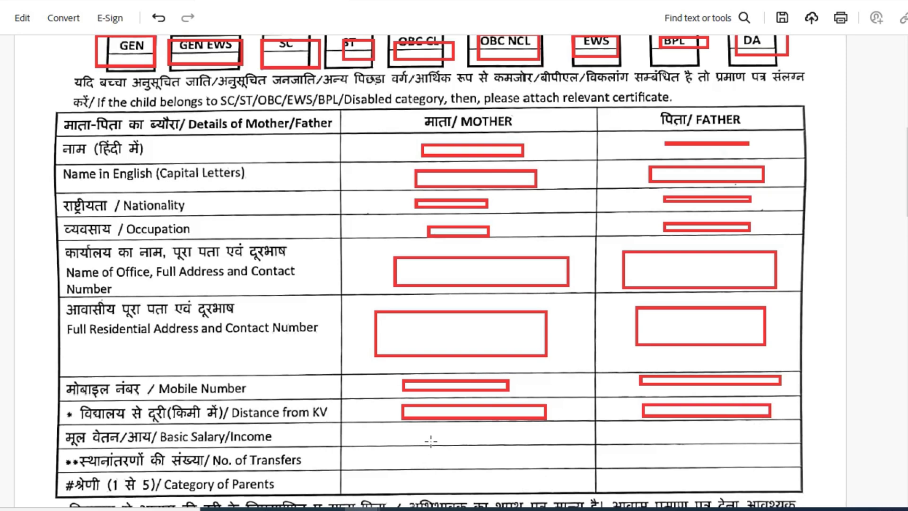
pyautogui.moveTo(417, 429); pyautogui.dragTo(550, 438)
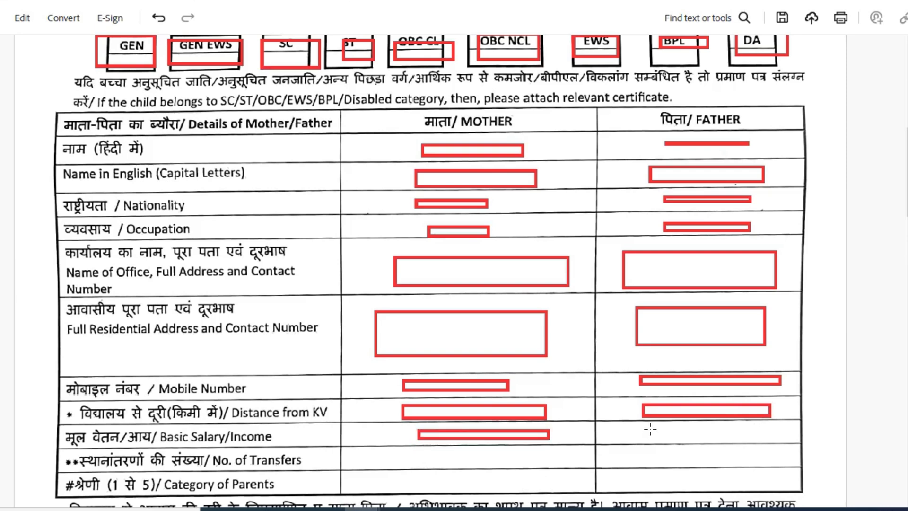
pyautogui.moveTo(650, 429); pyautogui.dragTo(772, 439)
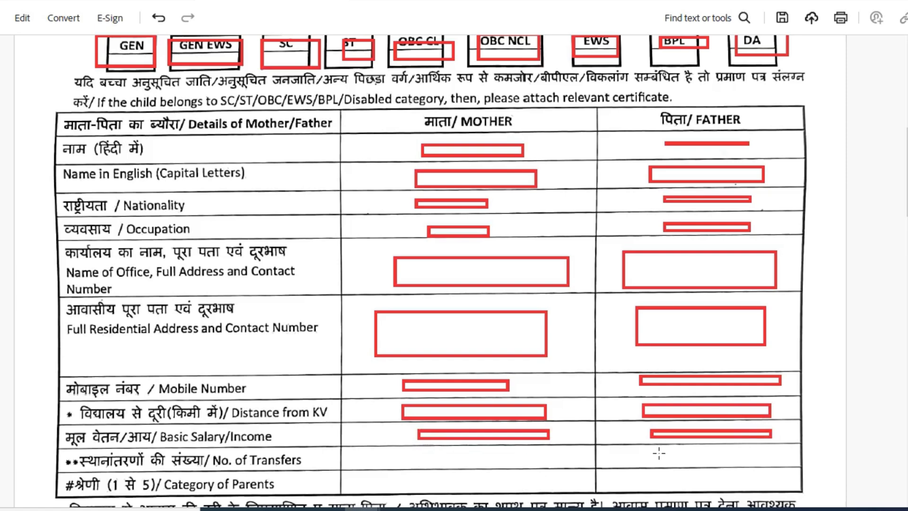
# Step: Mark both parents' cells in the No. of Transfers and Category of Parents rows with red rectangles
pyautogui.scroll(-1, 405, 468)
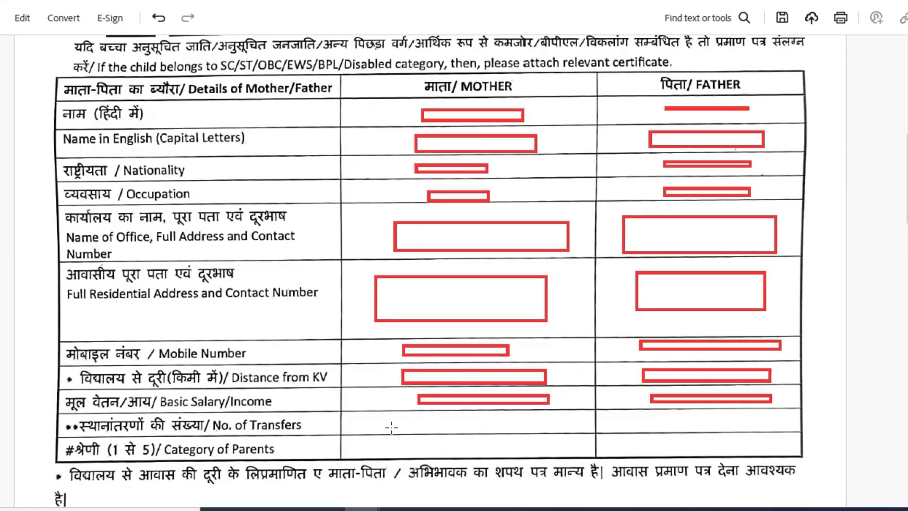
pyautogui.moveTo(386, 415); pyautogui.dragTo(555, 431)
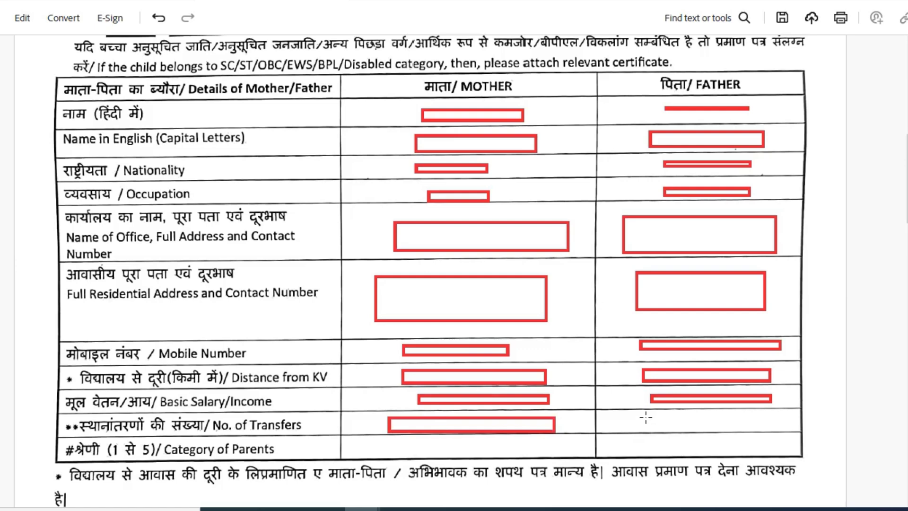
pyautogui.moveTo(644, 416); pyautogui.dragTo(781, 431)
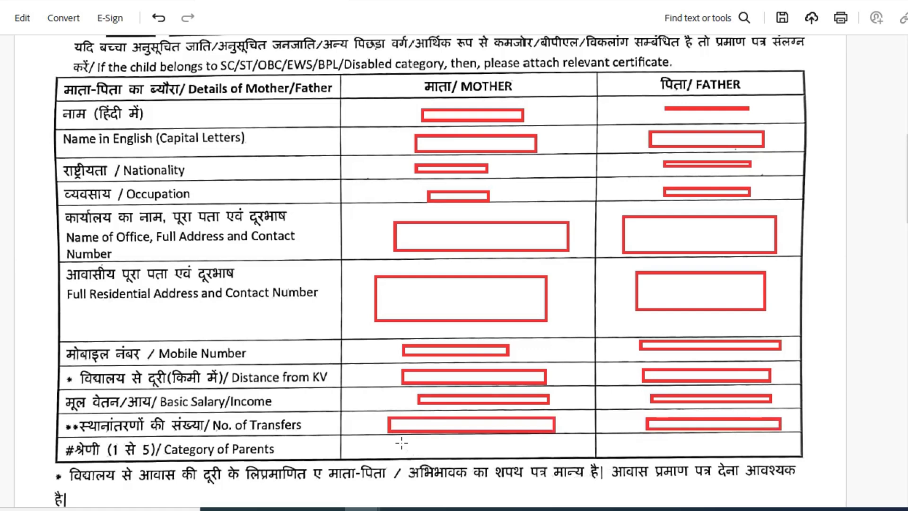
pyautogui.moveTo(398, 440); pyautogui.dragTo(516, 455)
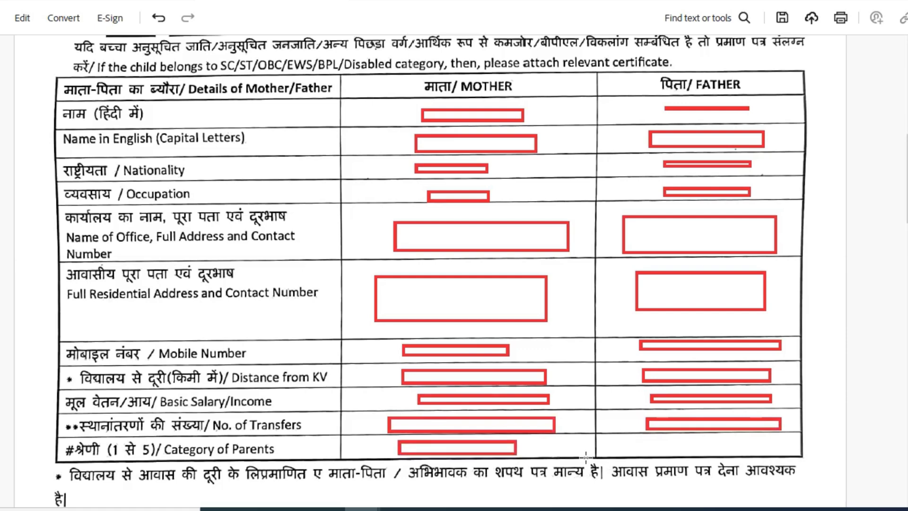
pyautogui.moveTo(642, 442); pyautogui.dragTo(755, 451)
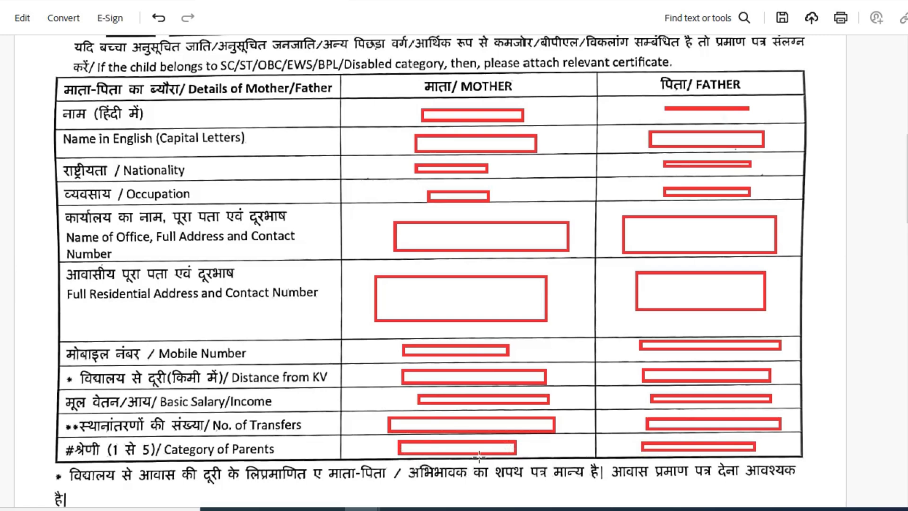
# Step: Draw red rectangles above the parent/guardian signature label, below the Full Name line and over the Date blank of the declaration
pyautogui.scroll(-7, 479, 455)
pyautogui.scroll(1, 241, 413)
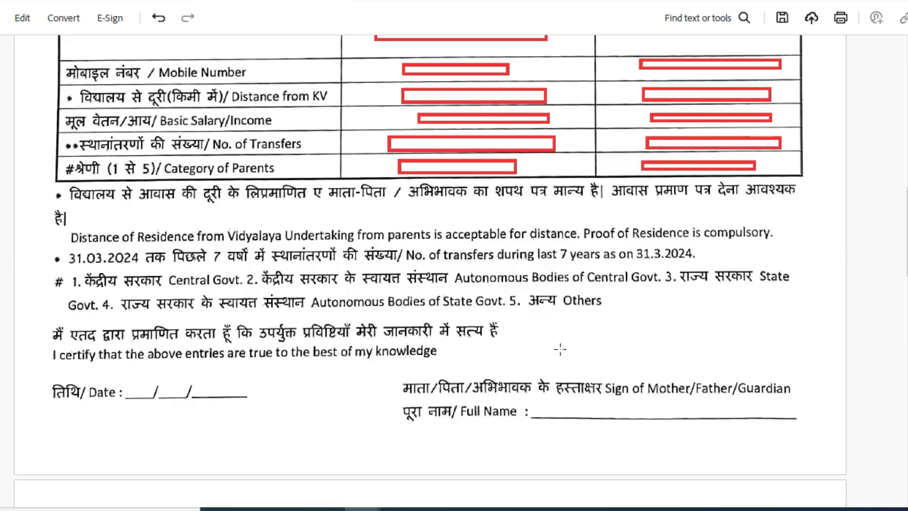
pyautogui.moveTo(557, 346)
pyautogui.mouseDown()
pyautogui.moveTo(570, 370)
pyautogui.moveTo(682, 384)
pyautogui.moveTo(756, 377)
pyautogui.mouseUp()
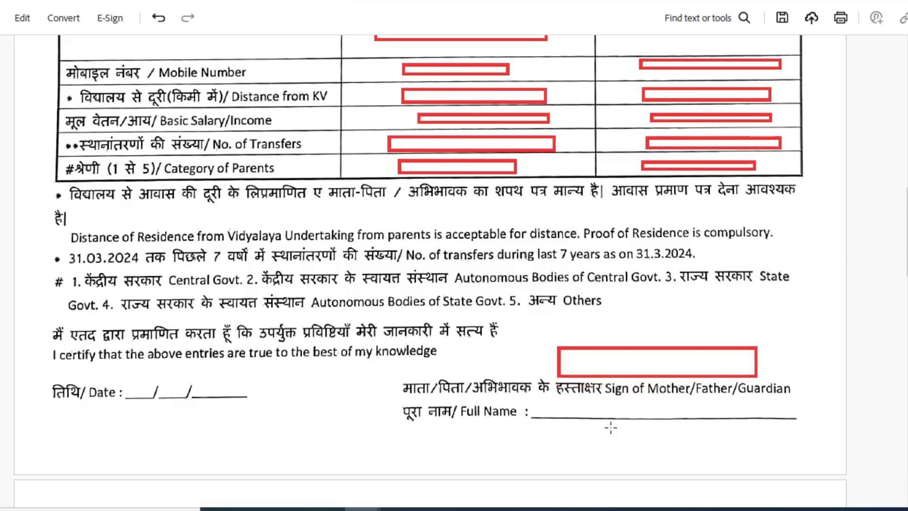
pyautogui.moveTo(593, 410); pyautogui.dragTo(705, 431)
pyautogui.moveTo(774, 436); pyautogui.dragTo(779, 436)
pyautogui.moveTo(139, 379); pyautogui.dragTo(261, 409)
# Step: Mark the Central Govt. service certificate's Hindi name and office blanks, head-of-office signature and stamp areas, and station/date and address area with red rectangles
pyautogui.scroll(-6, 374, 339)
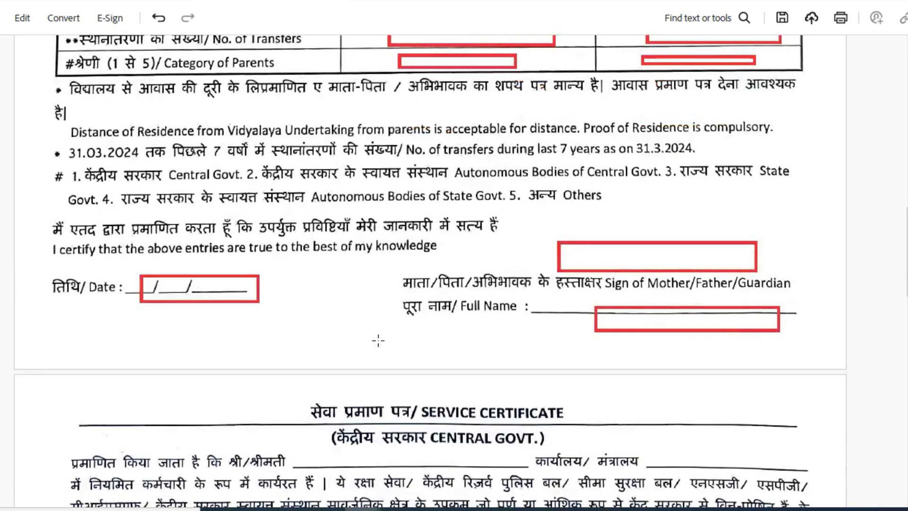
pyautogui.scroll(-2, 367, 318)
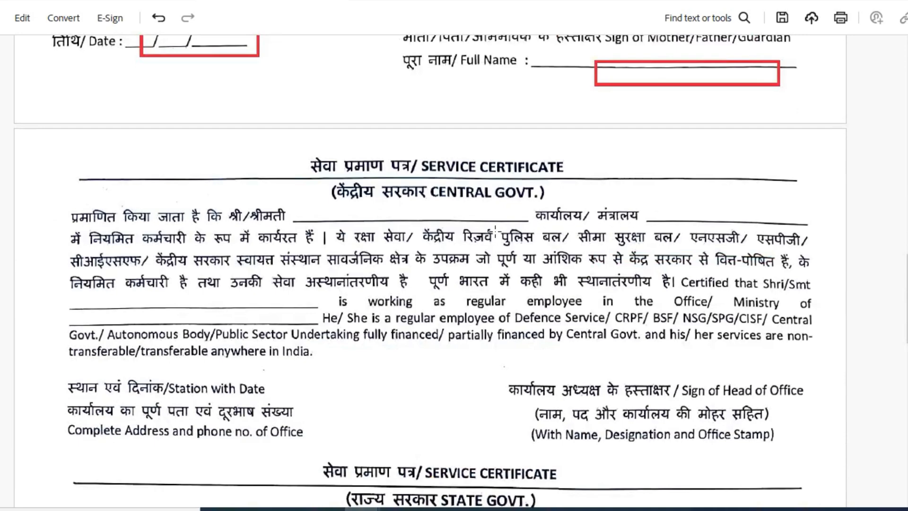
pyautogui.moveTo(332, 206)
pyautogui.mouseDown()
pyautogui.moveTo(359, 220)
pyautogui.moveTo(495, 219)
pyautogui.mouseUp()
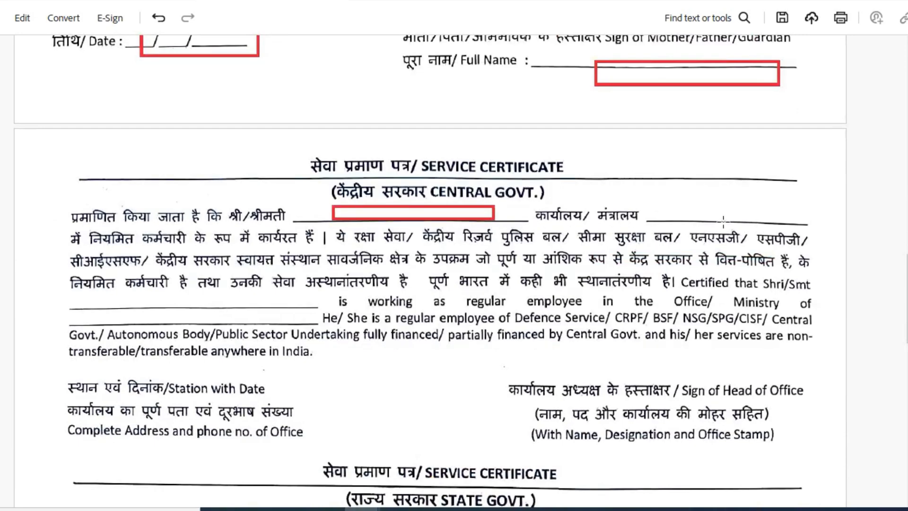
pyautogui.moveTo(662, 203); pyautogui.dragTo(807, 225)
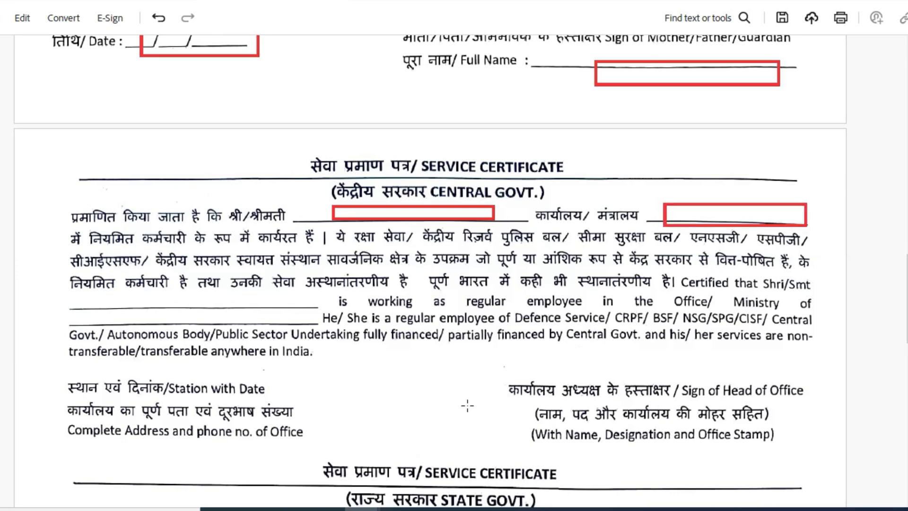
pyautogui.moveTo(606, 350); pyautogui.dragTo(767, 378)
pyautogui.moveTo(628, 448); pyautogui.dragTo(791, 483)
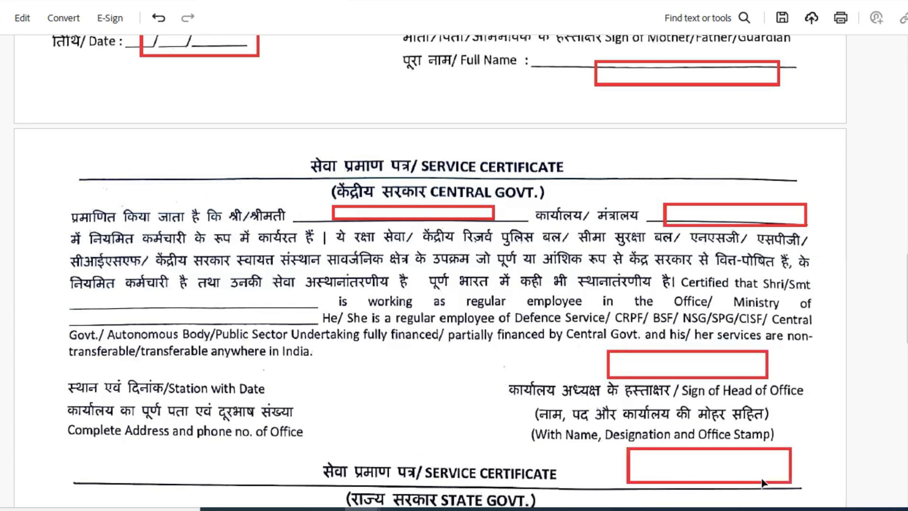
pyautogui.moveTo(302, 388); pyautogui.dragTo(408, 420)
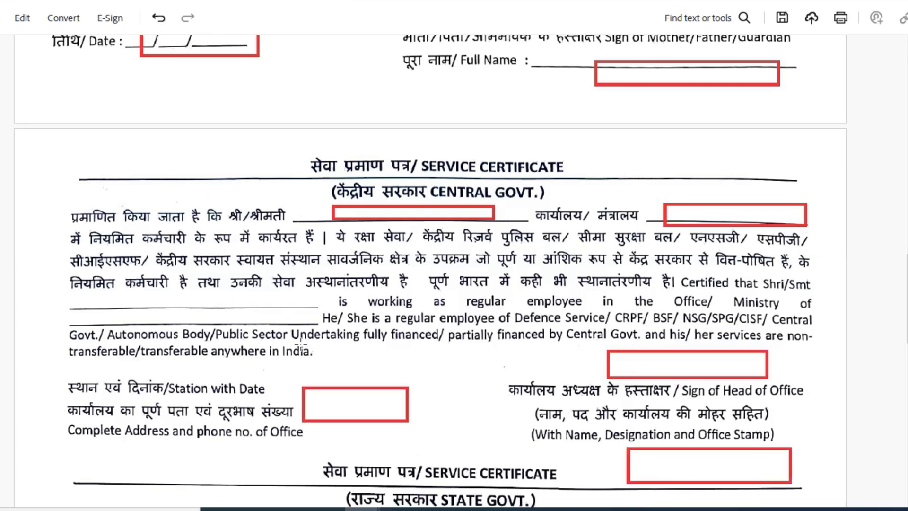
# Step: Mark the State Govt. service certificate's name and office blanks, head-of-office signature and stamp areas, and station/date area with red rectangles
pyautogui.scroll(-3, 238, 309)
pyautogui.scroll(-4, 238, 303)
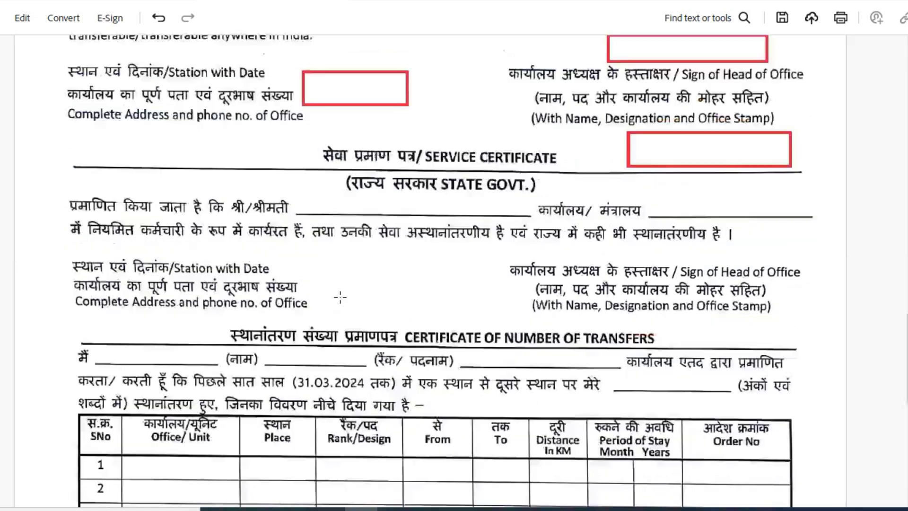
pyautogui.moveTo(331, 199)
pyautogui.mouseDown()
pyautogui.moveTo(410, 226)
pyautogui.moveTo(465, 227)
pyautogui.mouseUp()
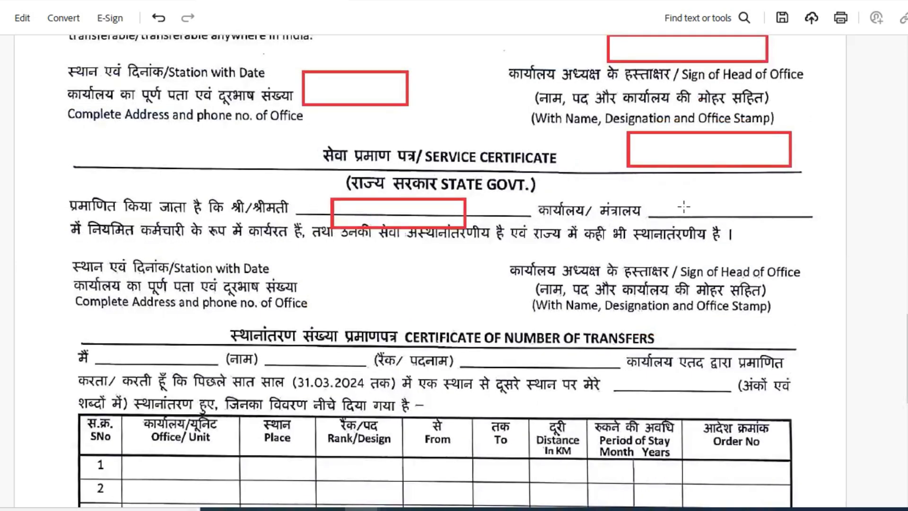
pyautogui.moveTo(681, 201); pyautogui.dragTo(824, 220)
pyautogui.moveTo(590, 245)
pyautogui.mouseDown()
pyautogui.moveTo(645, 261)
pyautogui.moveTo(712, 259)
pyautogui.mouseUp()
pyautogui.moveTo(661, 320); pyautogui.dragTo(727, 339)
pyautogui.moveTo(307, 263); pyautogui.dragTo(367, 290)
pyautogui.scroll(-3, 367, 289)
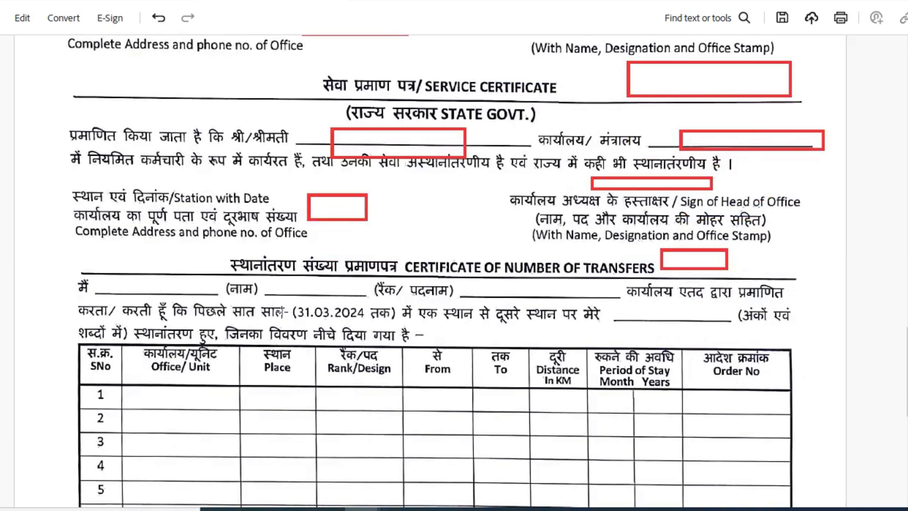
# Step: Mark the name, rank, office and number-of-transfers blanks in the Certificate of Number of Transfers statement with red rectangles
pyautogui.scroll(-3, 445, 309)
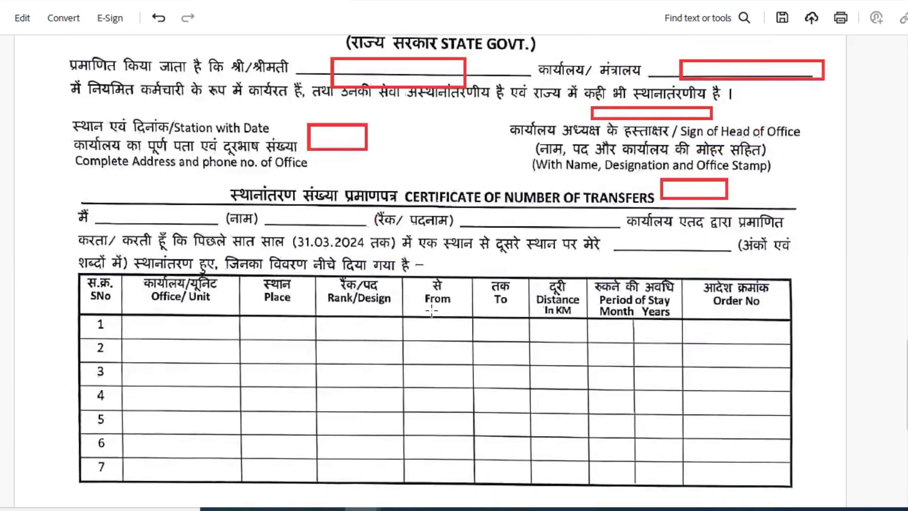
pyautogui.moveTo(115, 215); pyautogui.dragTo(178, 227)
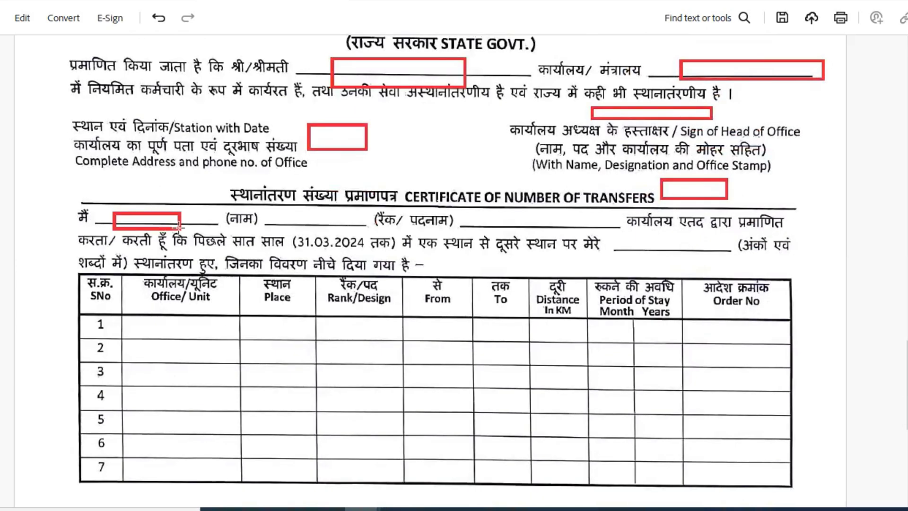
pyautogui.moveTo(272, 212); pyautogui.dragTo(395, 235)
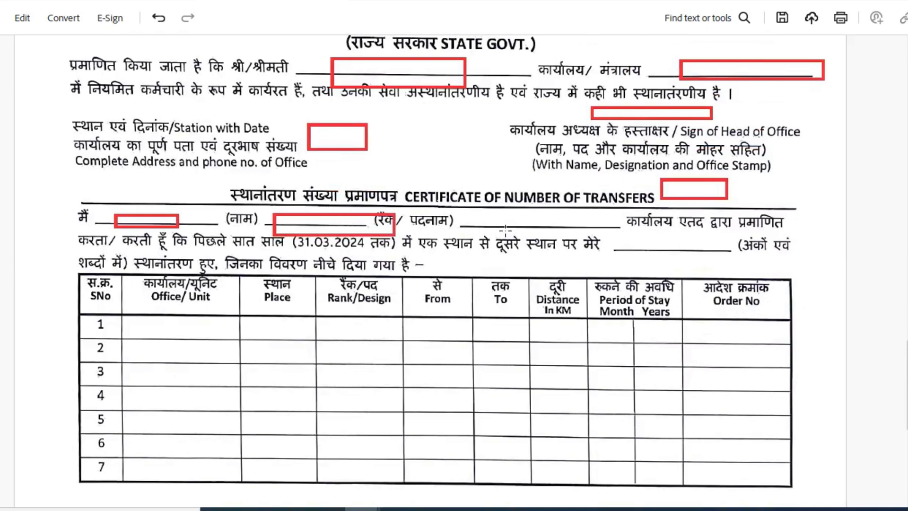
pyautogui.moveTo(492, 216)
pyautogui.mouseDown()
pyautogui.moveTo(621, 230)
pyautogui.moveTo(721, 256)
pyautogui.mouseUp()
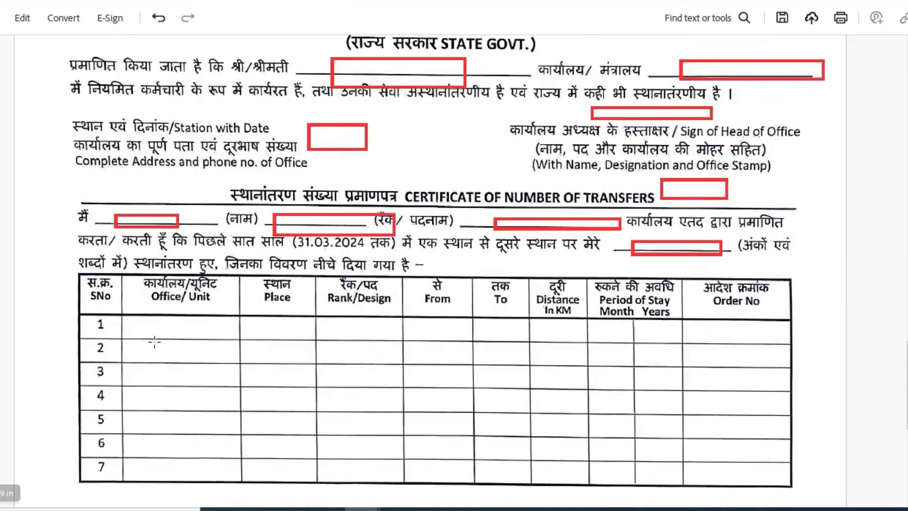
# Step: Draw red rectangles in every column of the transfers table's row 1 and above the Sign of Mother/Father/Guardian label below the table
pyautogui.moveTo(148, 323); pyautogui.dragTo(201, 335)
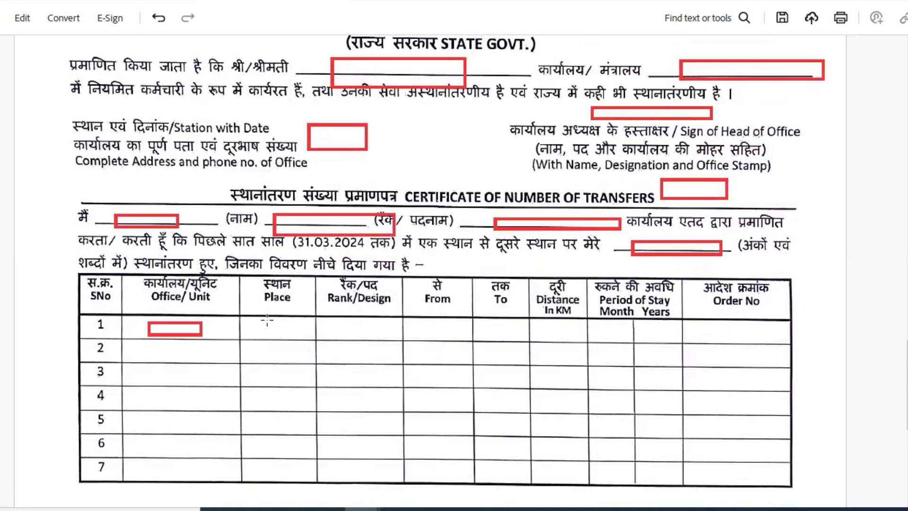
pyautogui.moveTo(268, 321)
pyautogui.mouseDown()
pyautogui.moveTo(313, 340)
pyautogui.moveTo(444, 331)
pyautogui.moveTo(776, 337)
pyautogui.mouseUp()
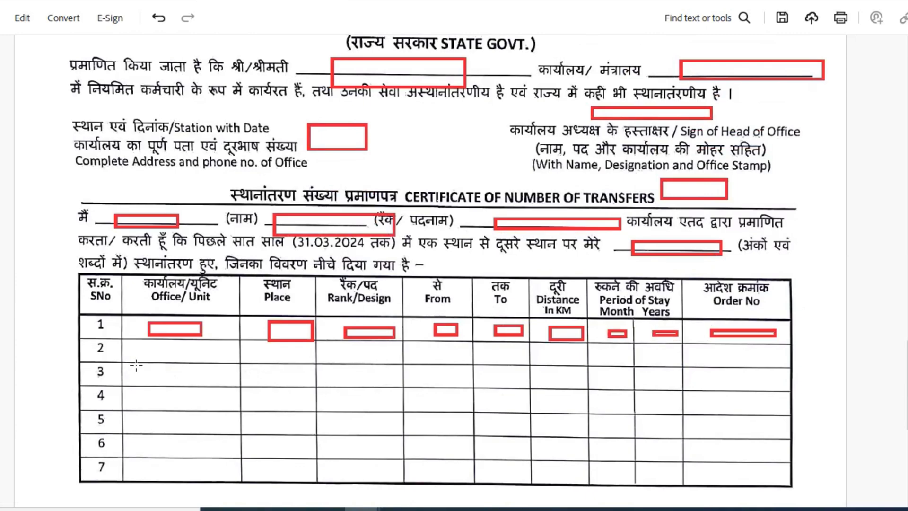
pyautogui.scroll(-6, 128, 359)
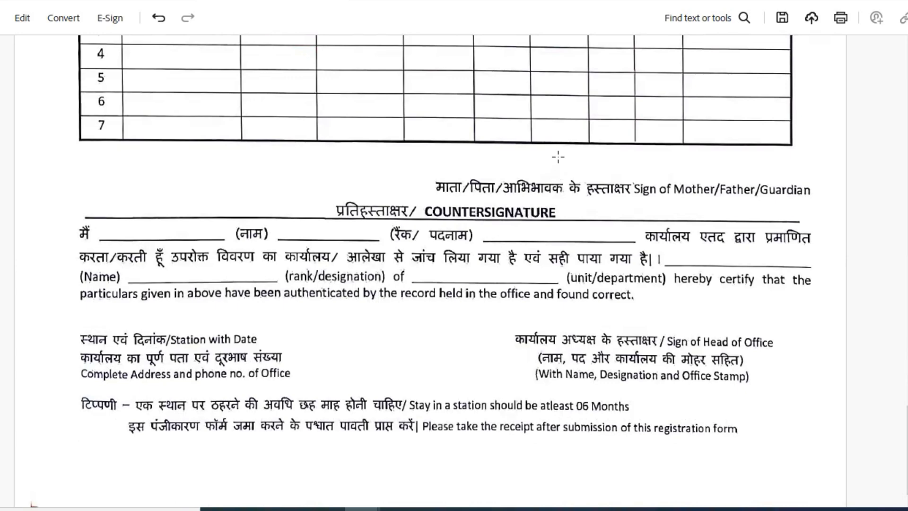
pyautogui.moveTo(559, 158); pyautogui.dragTo(700, 176)
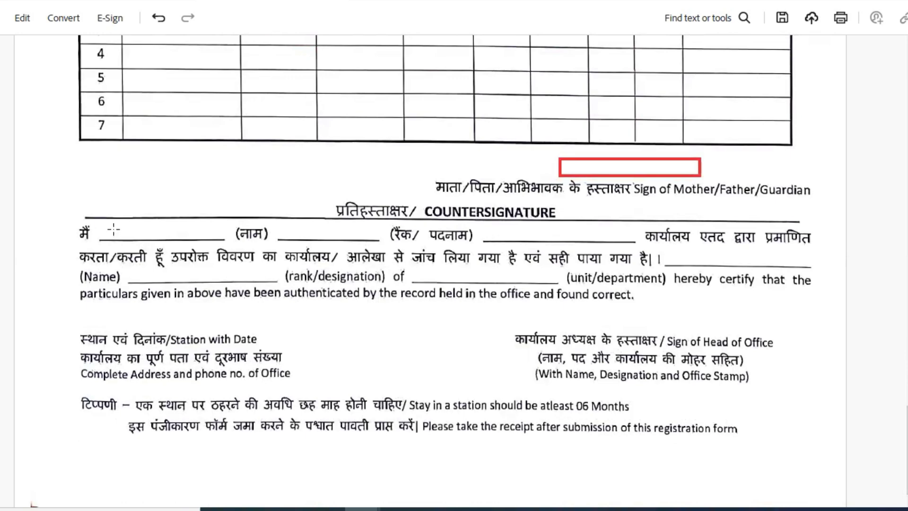
# Step: Mark the Hindi and English name, rank/designation and unit/department blanks of the Countersignature section with red rectangles
pyautogui.moveTo(112, 229); pyautogui.dragTo(183, 240)
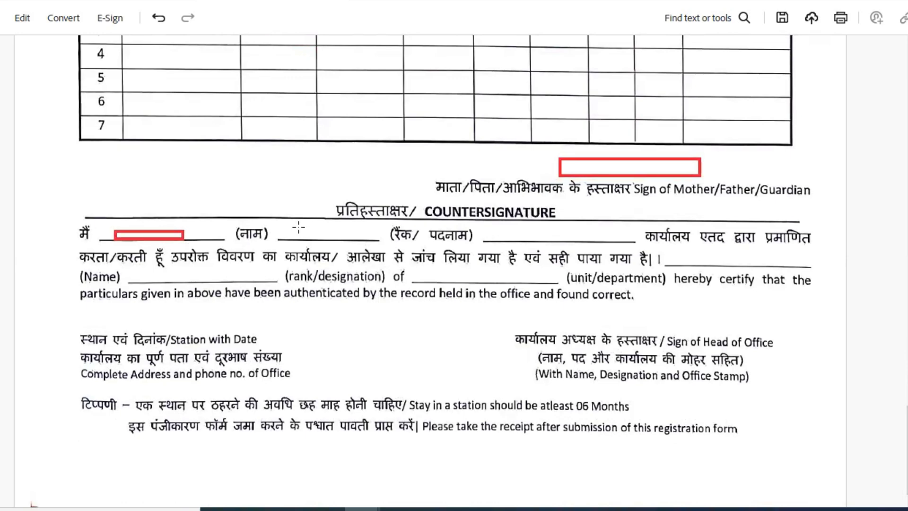
pyautogui.moveTo(298, 229); pyautogui.dragTo(402, 246)
pyautogui.moveTo(534, 229); pyautogui.dragTo(620, 250)
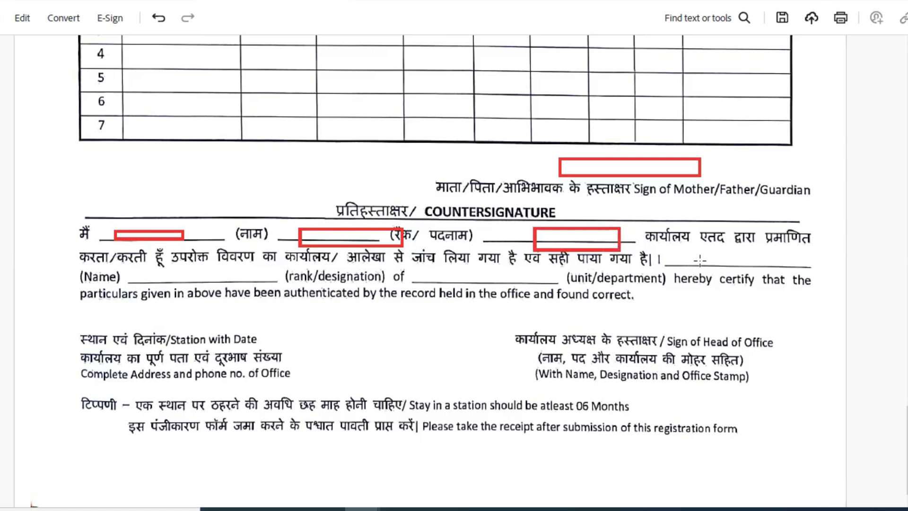
pyautogui.moveTo(694, 256); pyautogui.dragTo(747, 267)
pyautogui.moveTo(203, 269); pyautogui.dragTo(276, 280)
pyautogui.moveTo(460, 269)
pyautogui.mouseDown()
pyautogui.moveTo(478, 283)
pyautogui.moveTo(537, 282)
pyautogui.mouseUp()
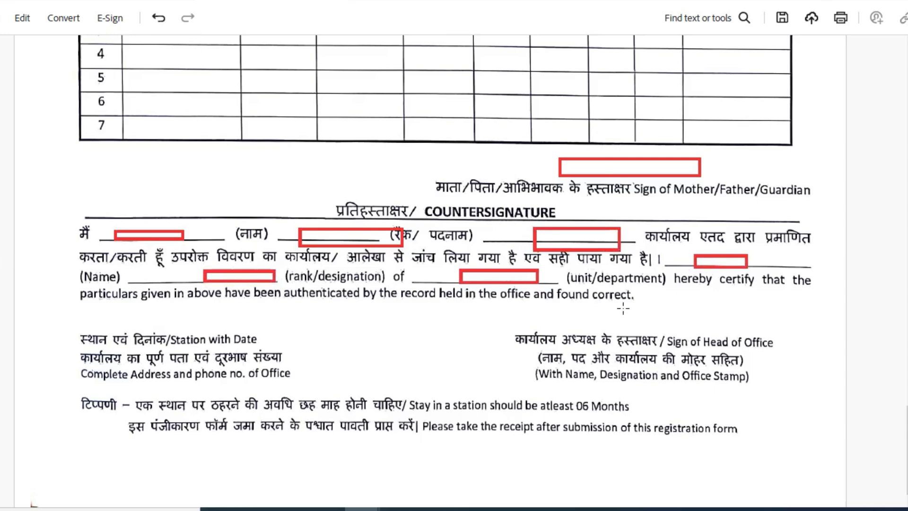
# Step: Draw red rectangles at the Countersignature's head-of-office signature and stamp areas, station with date, and office address and phone number
pyautogui.moveTo(597, 305)
pyautogui.mouseDown()
pyautogui.moveTo(613, 326)
pyautogui.moveTo(731, 333)
pyautogui.mouseUp()
pyautogui.moveTo(649, 388)
pyautogui.mouseDown()
pyautogui.moveTo(742, 410)
pyautogui.moveTo(780, 402)
pyautogui.mouseUp()
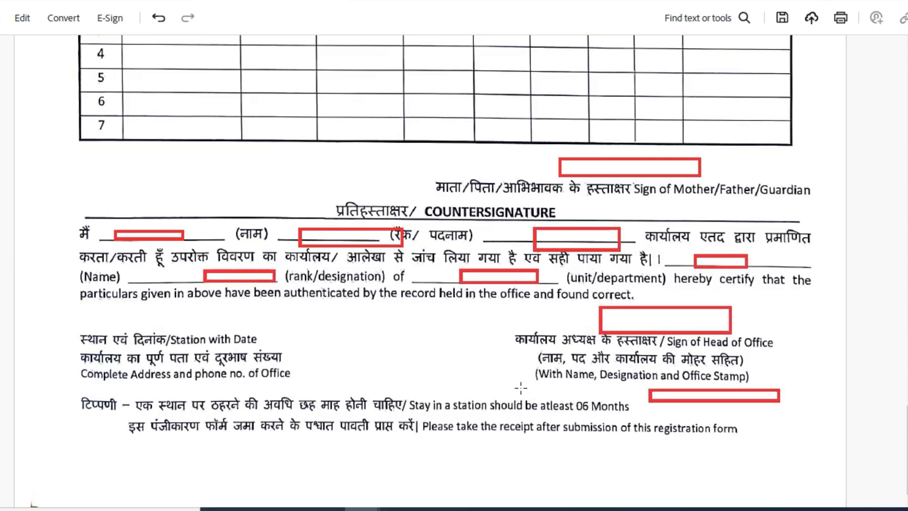
pyautogui.moveTo(297, 334); pyautogui.dragTo(362, 359)
pyautogui.moveTo(308, 374); pyautogui.dragTo(433, 390)
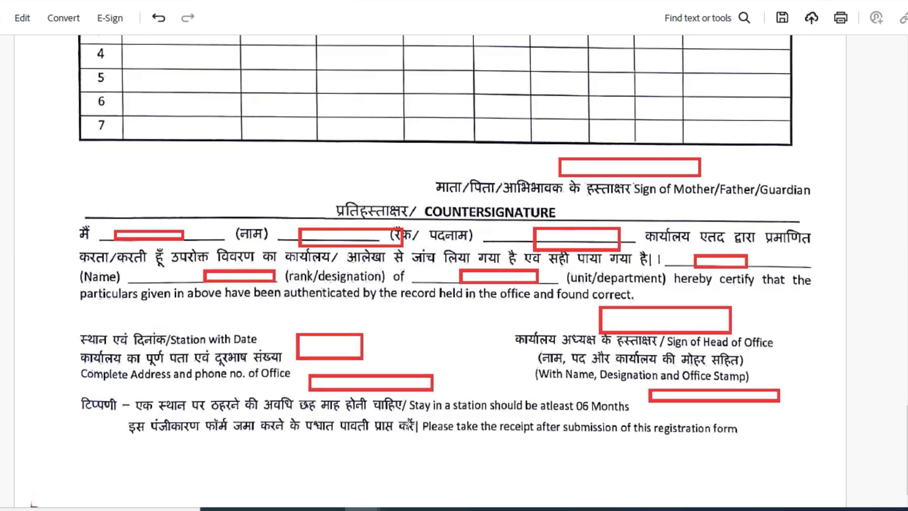
# Step: Review the red rectangles across the whole document, from the Balvatika registration form through the service certificates to the Countersignature section
pyautogui.scroll(8, 210, 259)
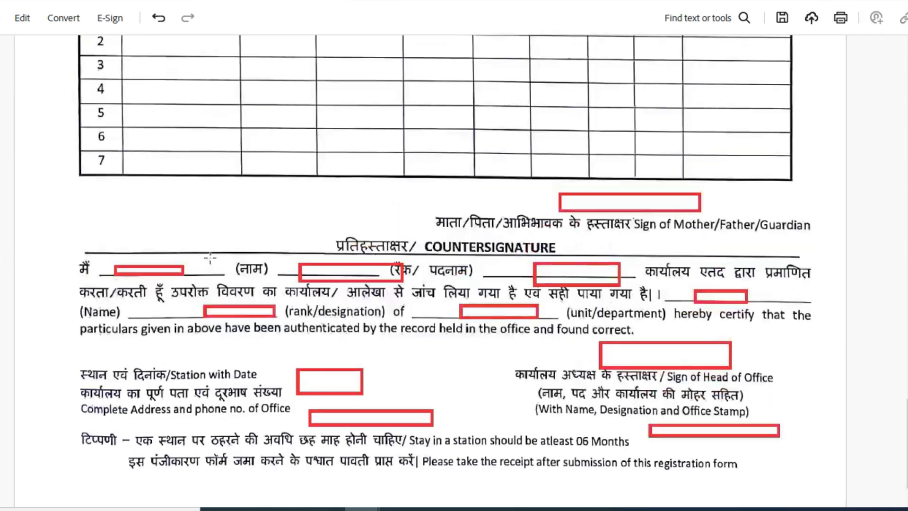
pyautogui.scroll(16, 210, 259)
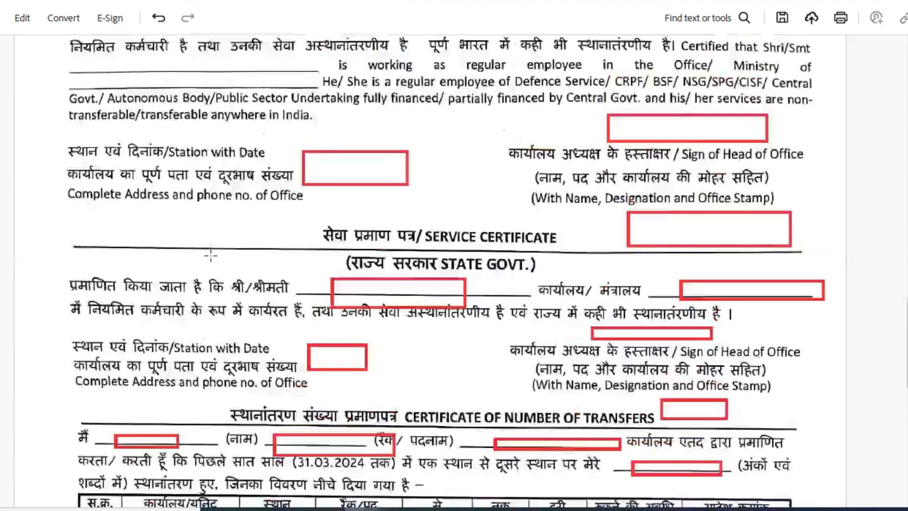
pyautogui.scroll(15, 185, 203)
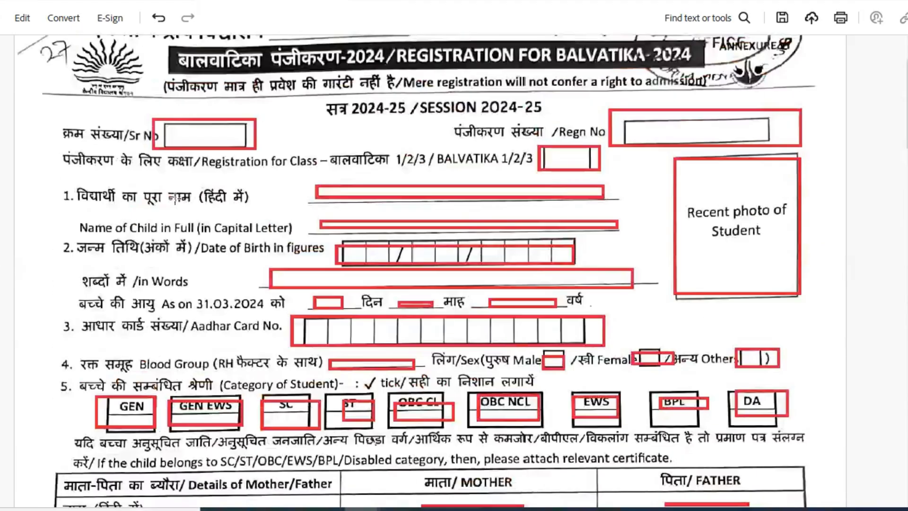
pyautogui.scroll(-16, 166, 195)
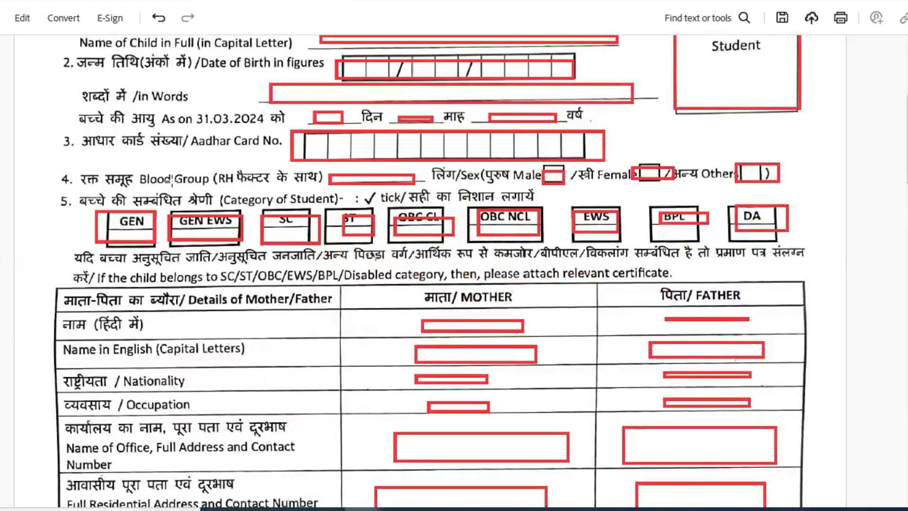
pyautogui.scroll(-15, 168, 178)
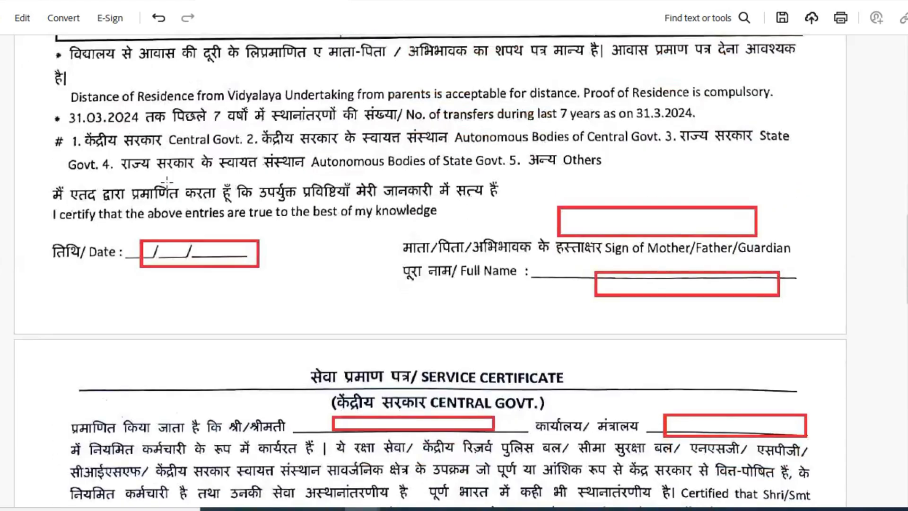
pyautogui.scroll(-7, 160, 181)
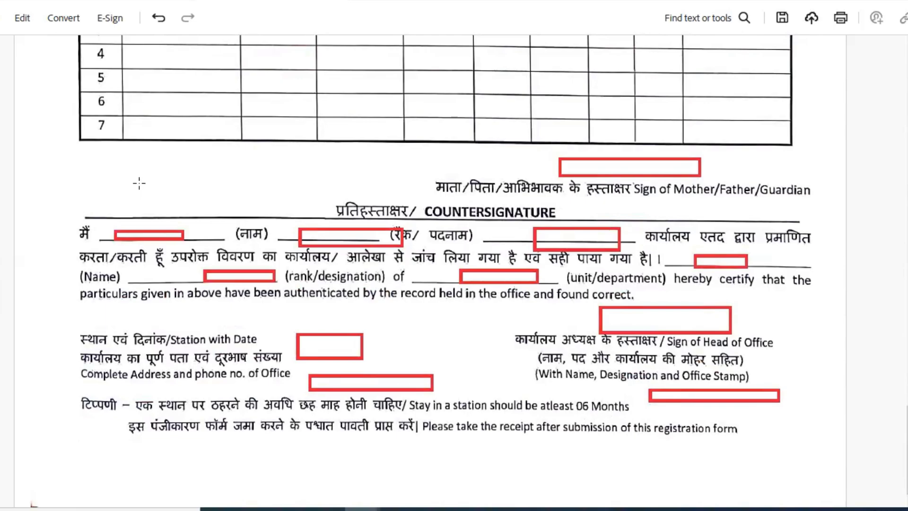
pyautogui.scroll(20, 139, 183)
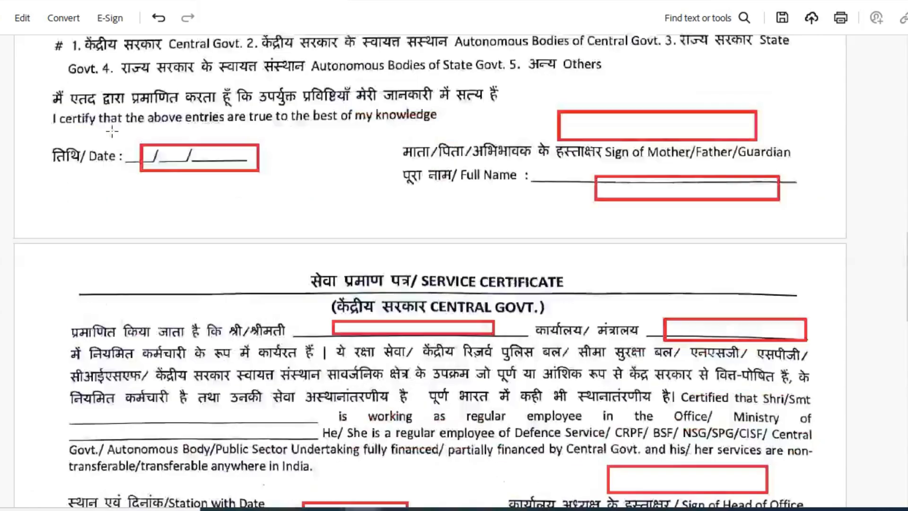
pyautogui.scroll(10, 418, 122)
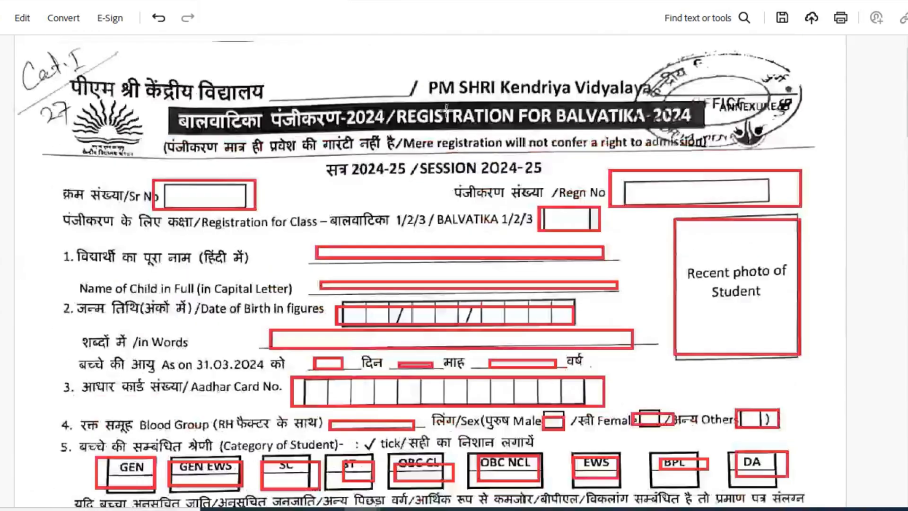
pyautogui.scroll(-2, 418, 122)
pyautogui.scroll(-15, 418, 122)
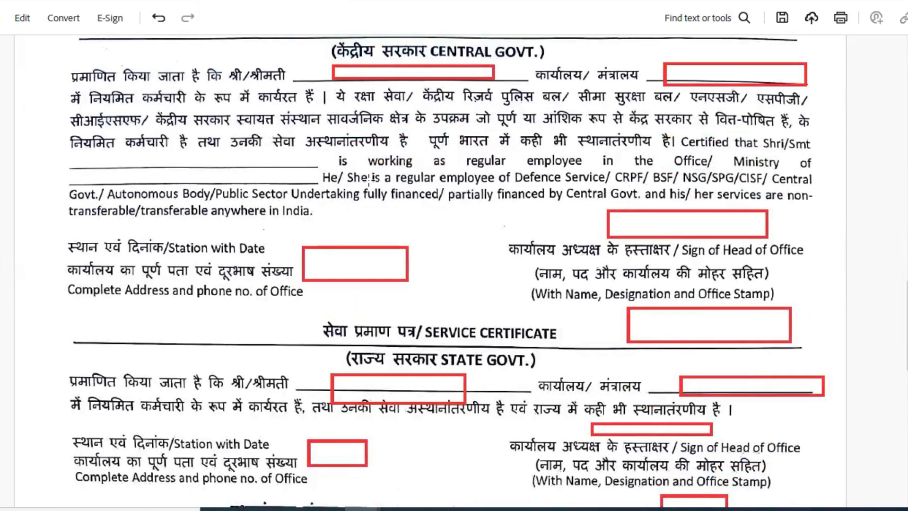
pyautogui.scroll(-5, 614, 313)
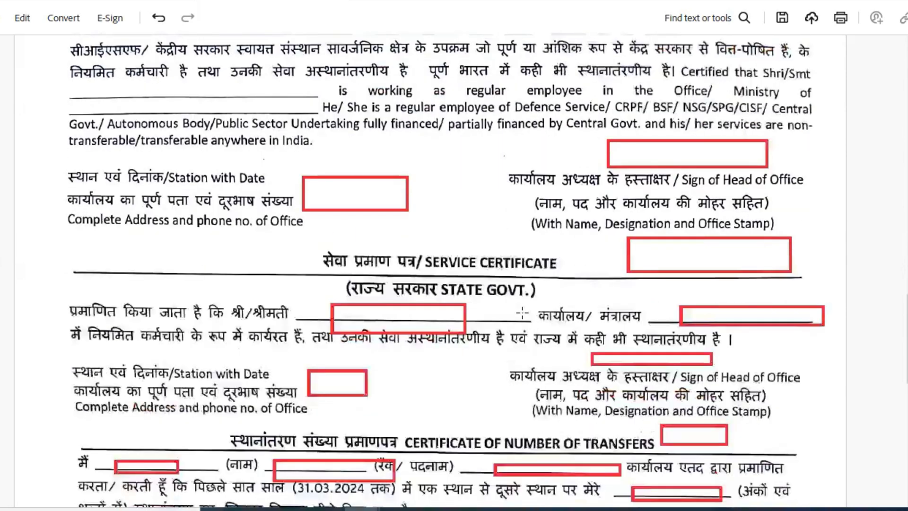
pyautogui.scroll(-8, 521, 313)
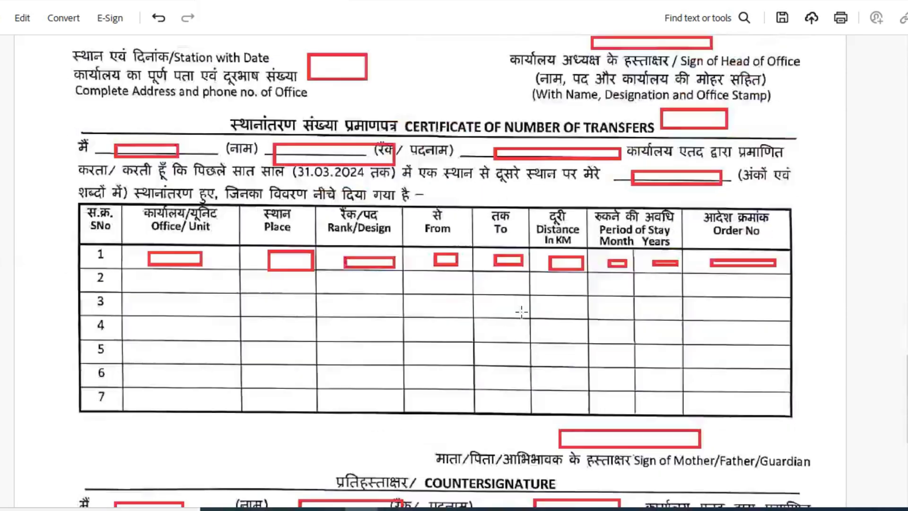
pyautogui.scroll(-1, 520, 308)
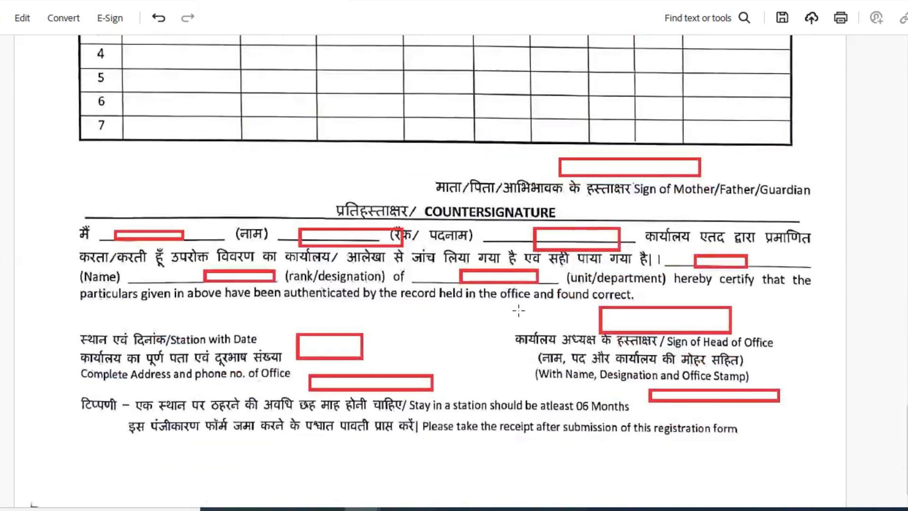
pyautogui.scroll(20, 465, 389)
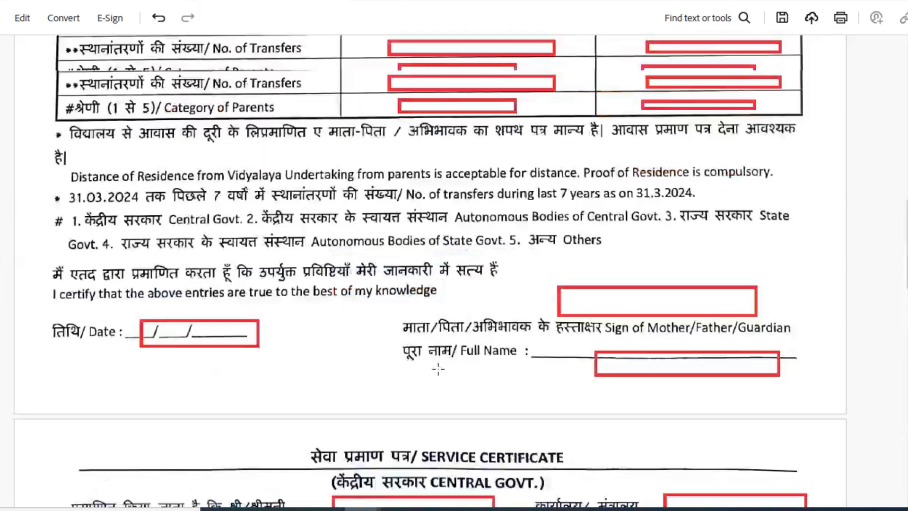
pyautogui.scroll(20, 439, 369)
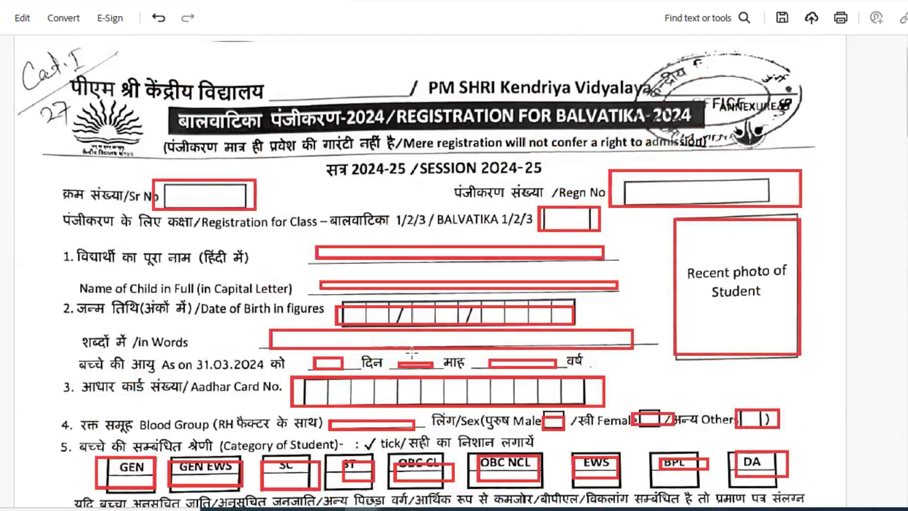